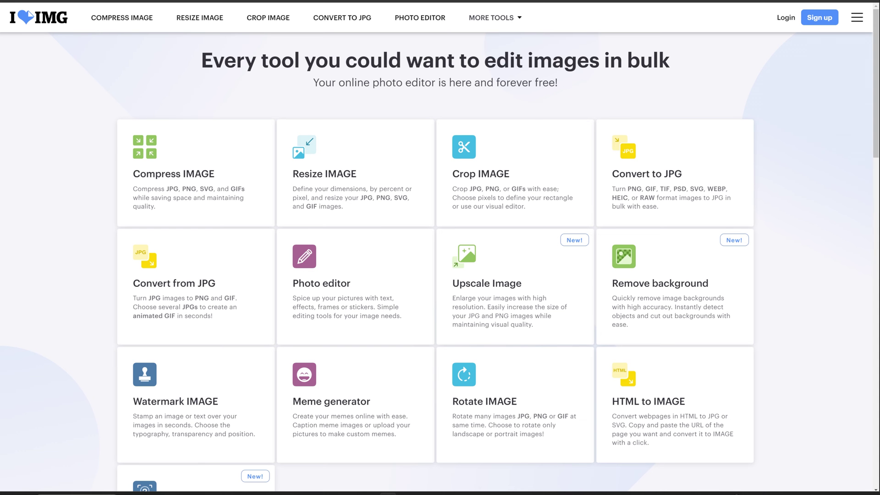
scroll(677, 138, down, 2)
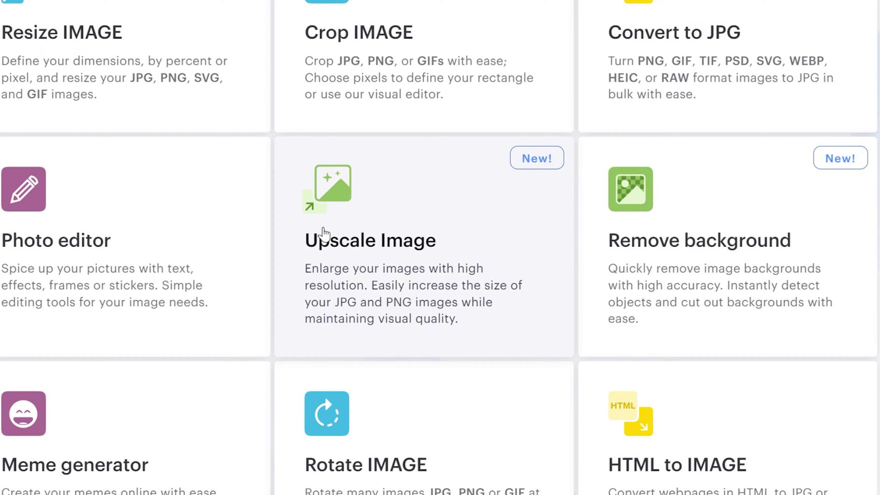
Load the Purrfect cat PNG into iLoveIMG Upscale Image and upscale it 4x to 4,096 px
click(323, 230)
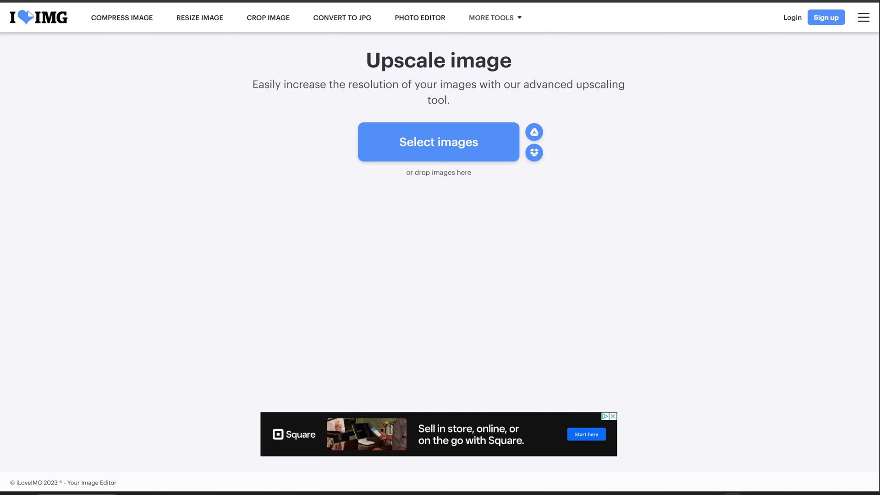
drag(14, 13, 419, 148)
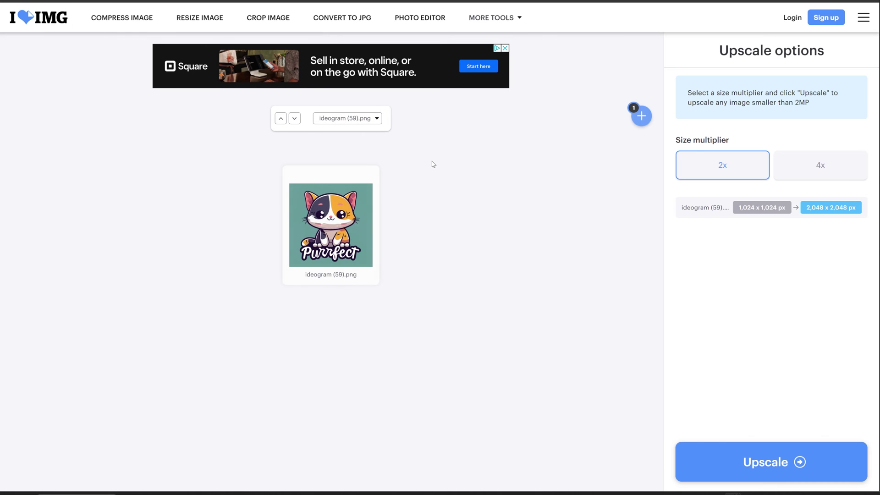
click(810, 167)
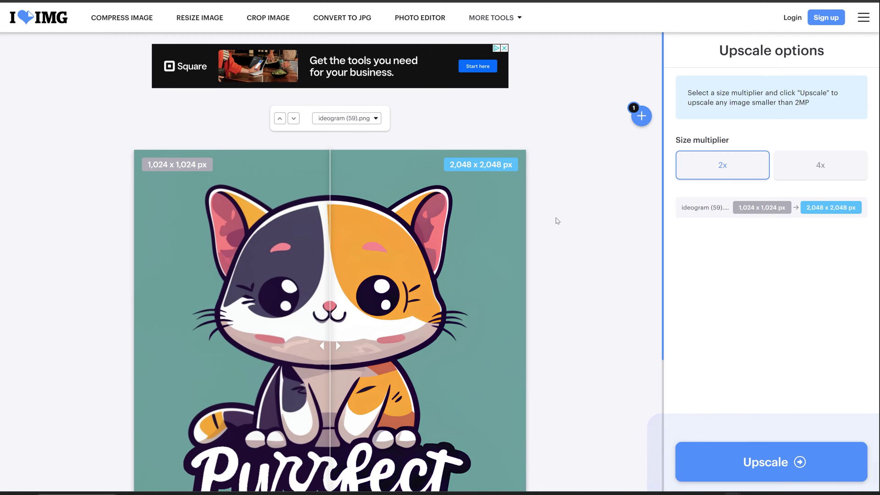
scroll(557, 220, down, 3)
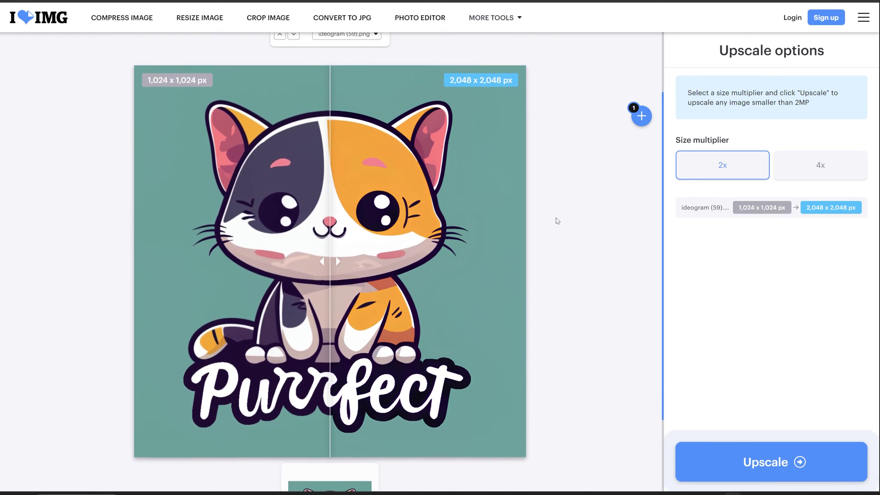
click(818, 169)
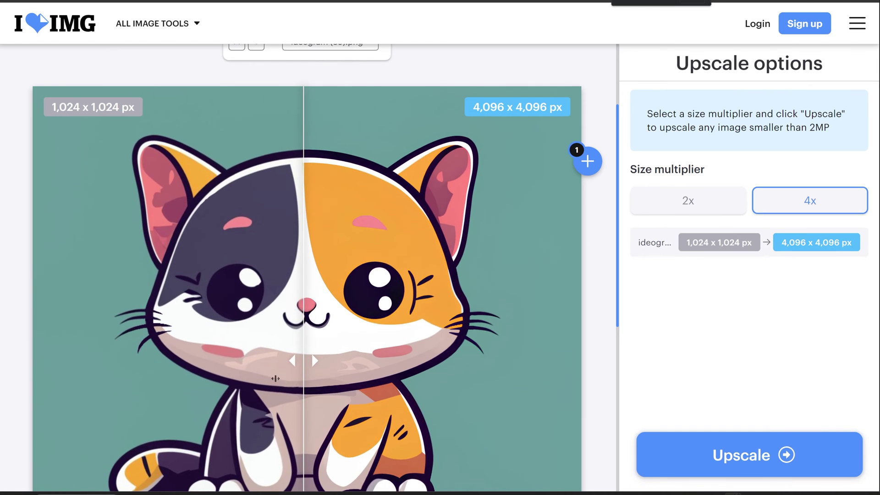
scroll(328, 388, down, 4)
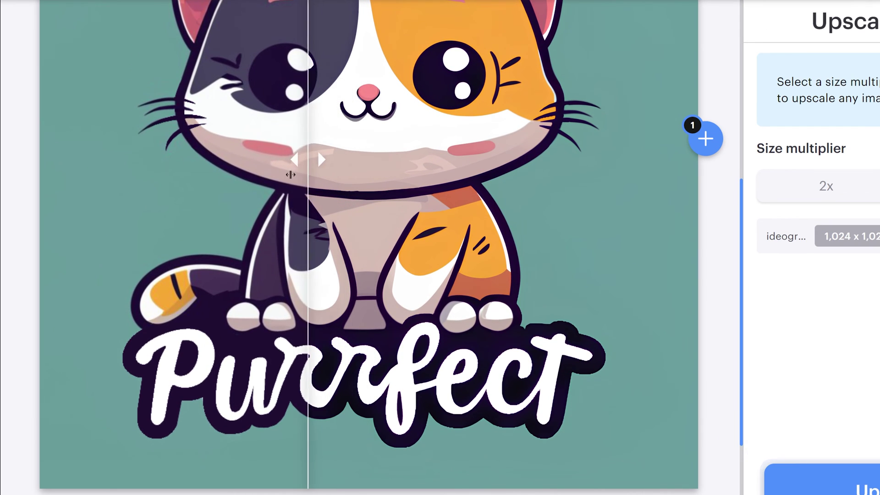
mouse_move(291, 175)
mouse_down()
mouse_move(190, 194)
mouse_move(419, 199)
mouse_up()
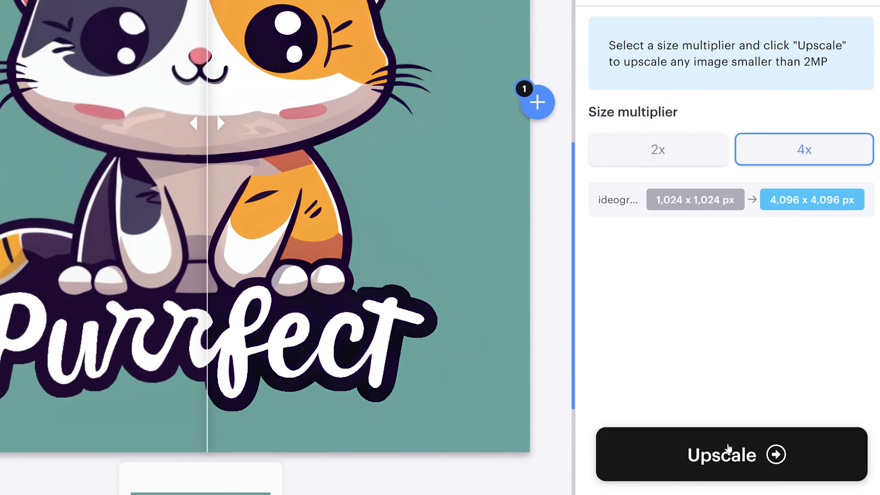
click(726, 454)
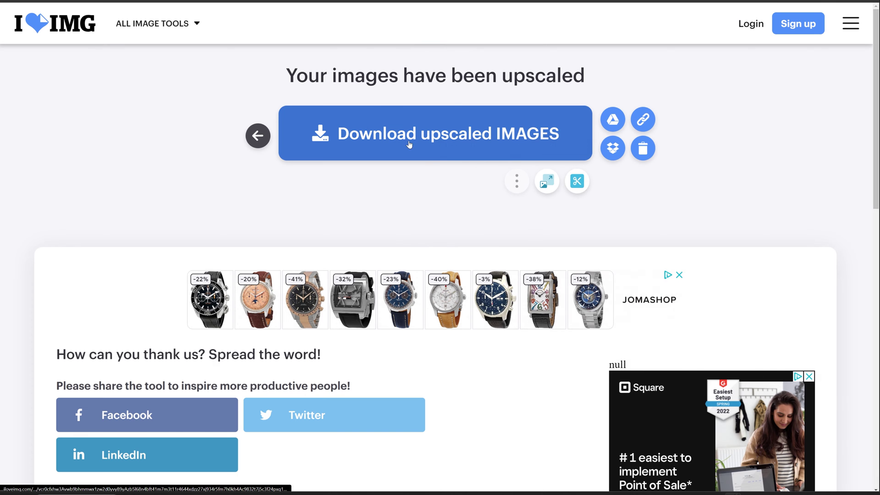
Download the 4x upscaled cat image from iLoveIMG
click(409, 144)
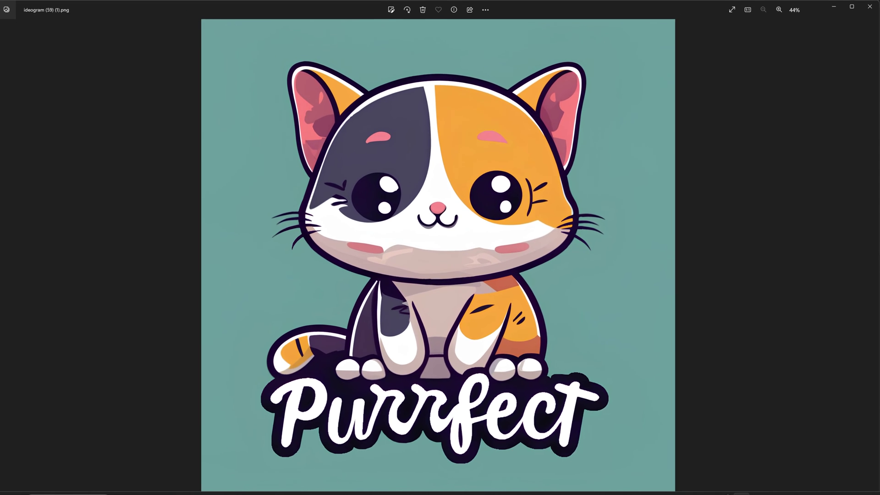
scroll(454, 330, up, 5)
scroll(454, 330, up, 3)
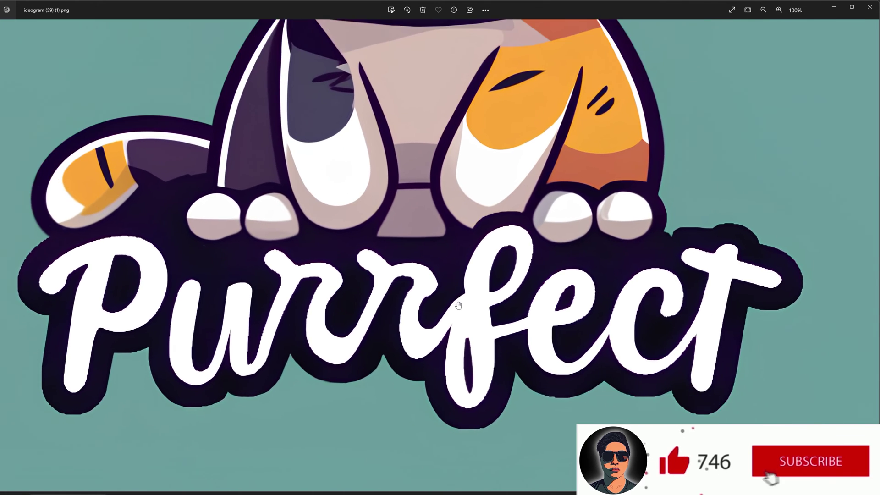
scroll(427, 323, down, 6)
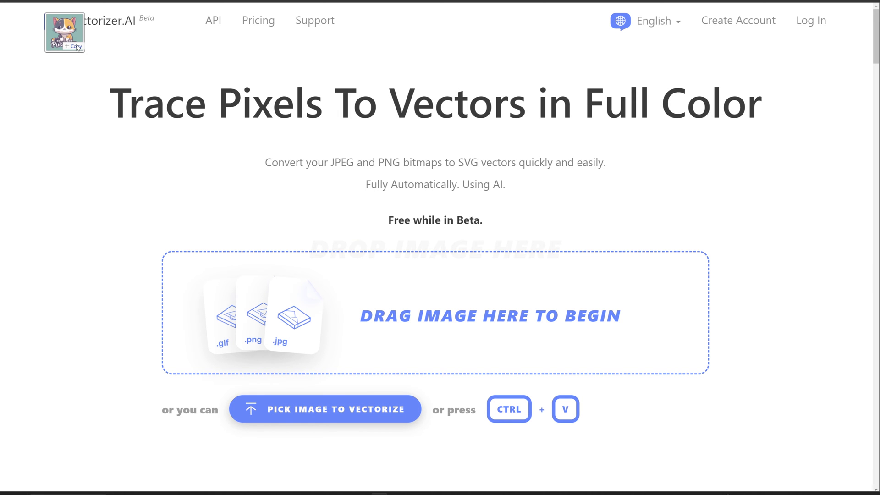
Drop the upscaled cat image onto Vectorizer.AI's upload area
drag(79, 47, 386, 261)
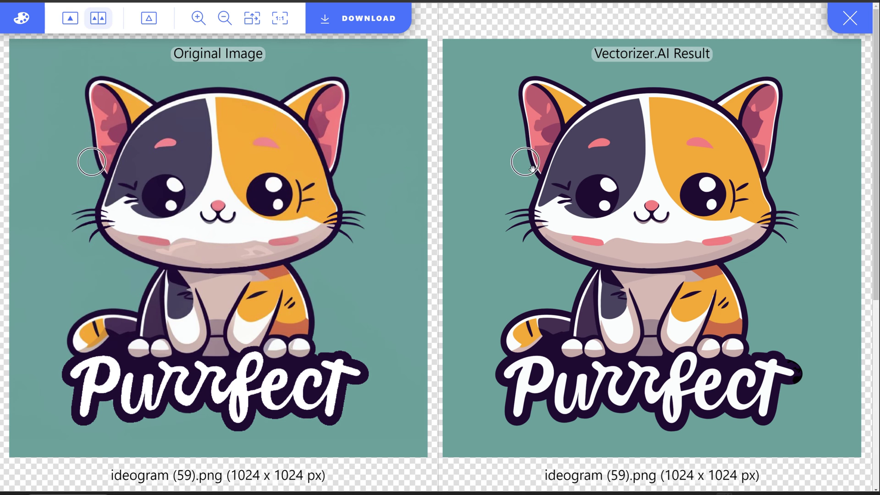
scroll(189, 305, up, 1)
scroll(190, 309, up, 3)
scroll(189, 308, up, 3)
scroll(137, 262, up, 2)
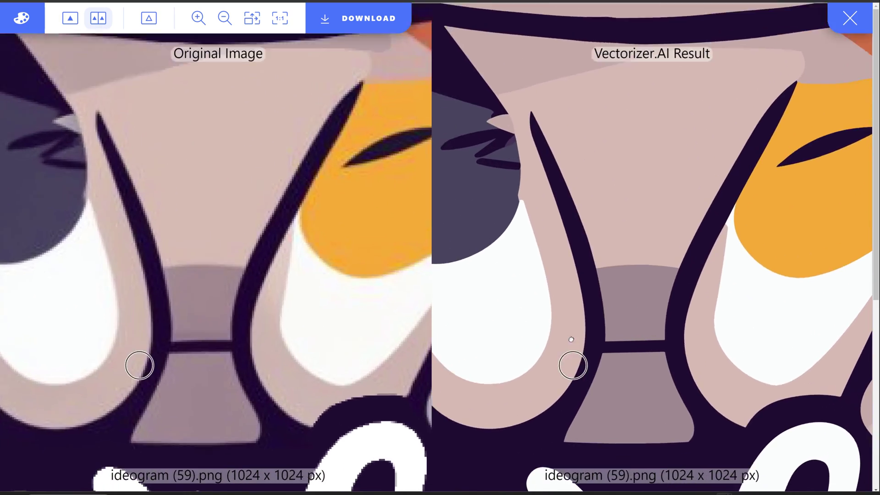
scroll(108, 213, down, 2)
Pan both views to compare the Purrfect lettering in the original and the vector result
mouse_move(137, 289)
mouse_down()
mouse_move(249, 256)
mouse_move(406, 261)
mouse_move(42, 290)
mouse_move(190, 330)
mouse_up()
scroll(190, 330, down, 5)
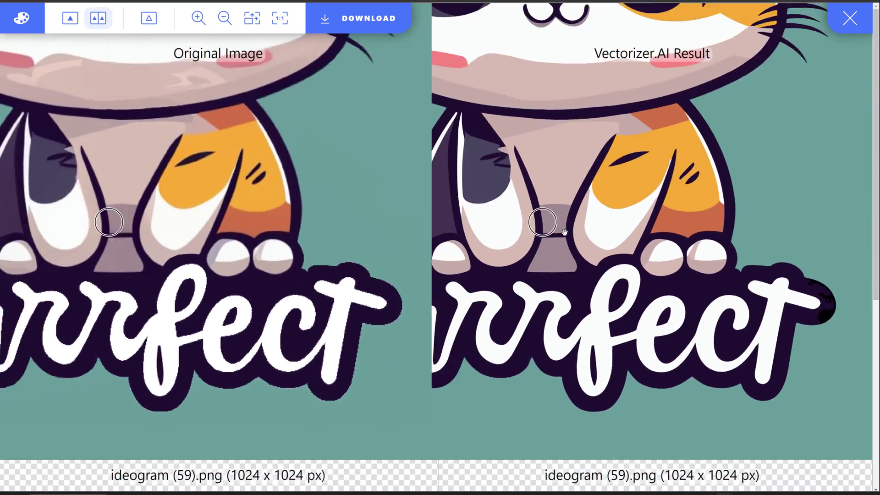
scroll(110, 317, down, 3)
scroll(110, 316, down, 3)
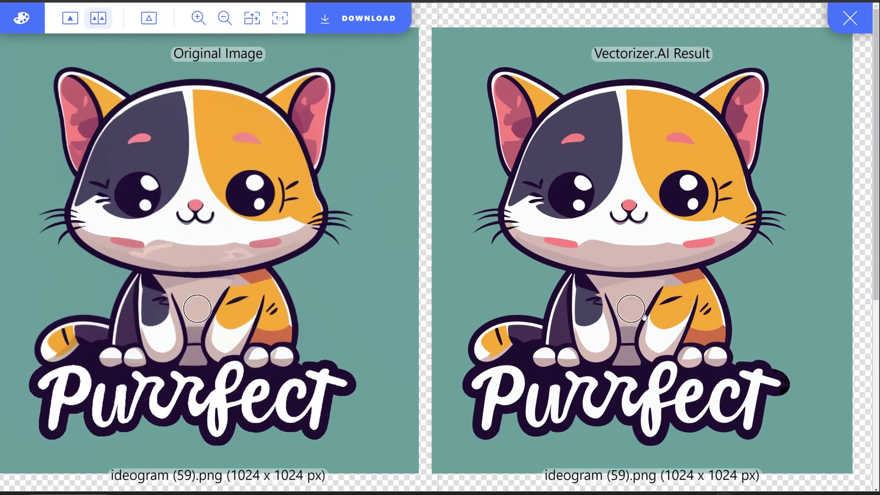
scroll(192, 303, up, 5)
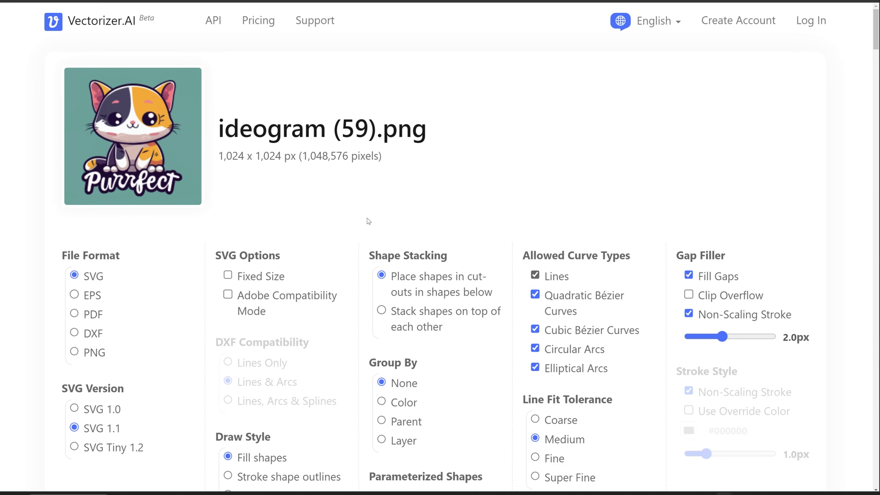
scroll(368, 221, down, 2)
scroll(412, 275, down, 2)
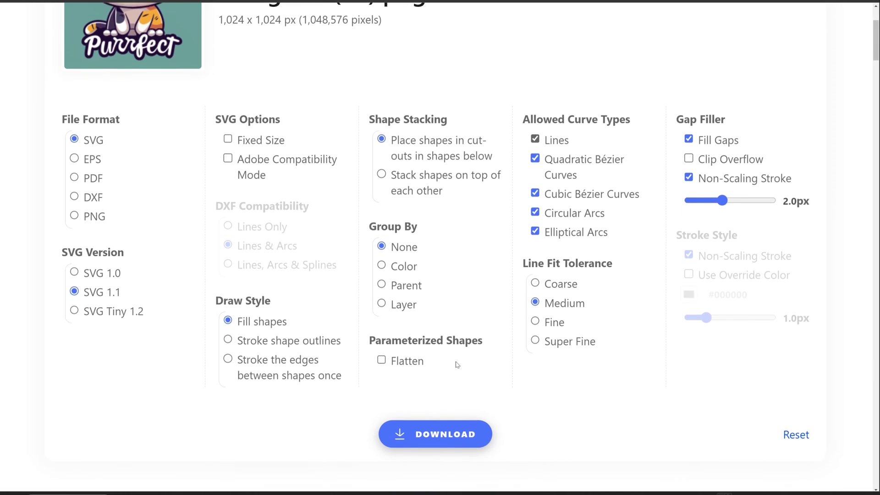
scroll(457, 365, down, 1)
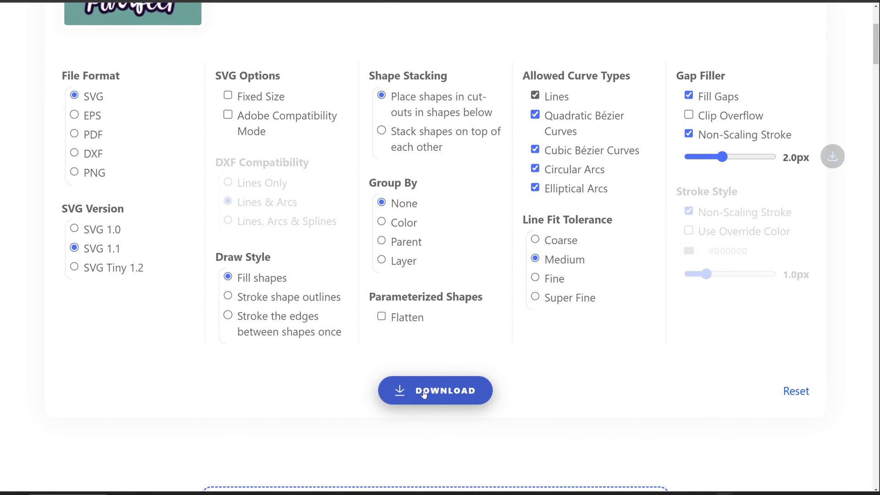
Save the vectorized cat in SVG file format
click(424, 394)
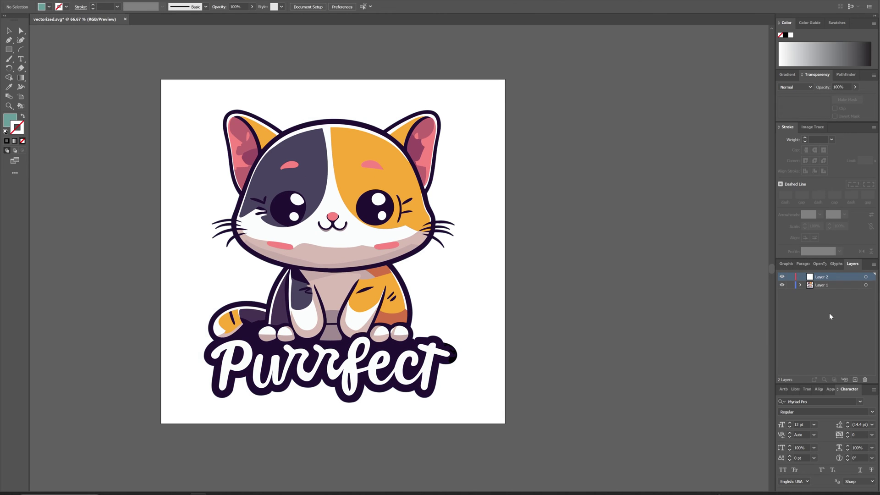
Move Layer 2 below Layer 1 and draw a magenta rectangle covering the whole artboard
drag(822, 277, 821, 290)
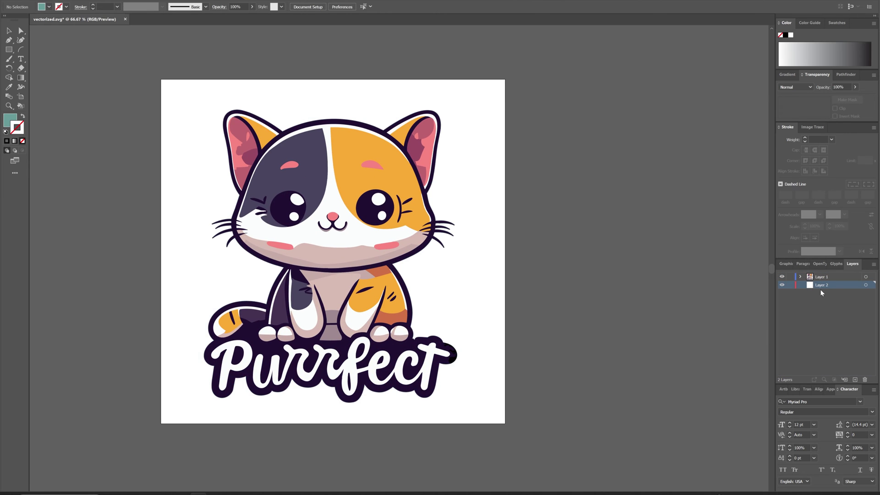
double_click(10, 121)
click(433, 222)
drag(385, 226, 398, 215)
click(485, 222)
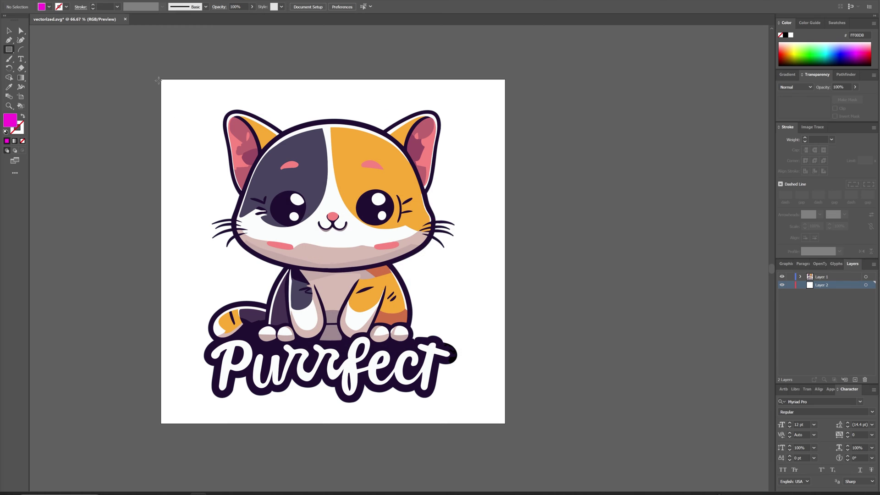
drag(160, 81, 505, 424)
Select the Purrfect lettering, try nudging it upward, then clear the selection
click(83, 241)
scroll(355, 317, up, 3)
click(401, 365)
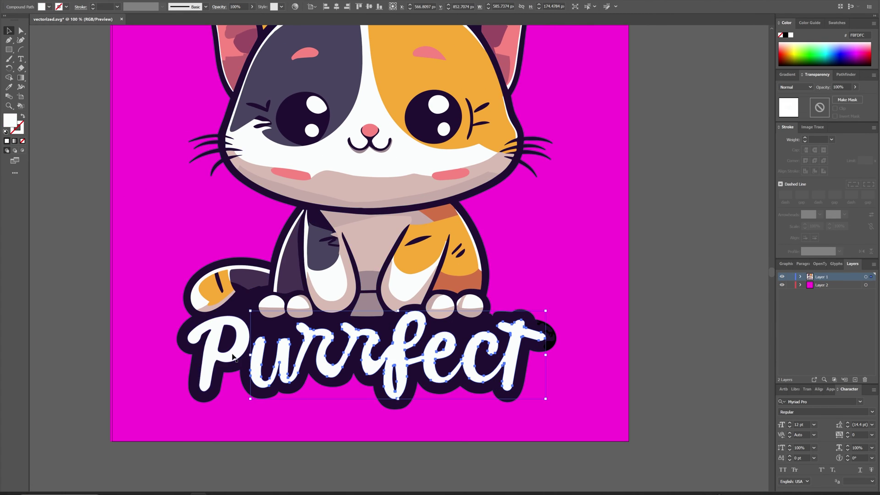
drag(398, 358, 399, 354)
click(648, 261)
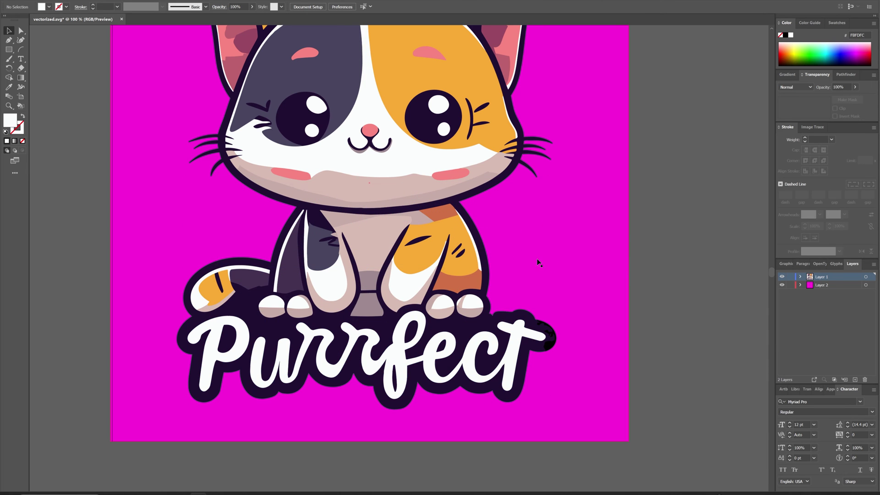
scroll(538, 259, down, 2)
scroll(481, 252, up, 4)
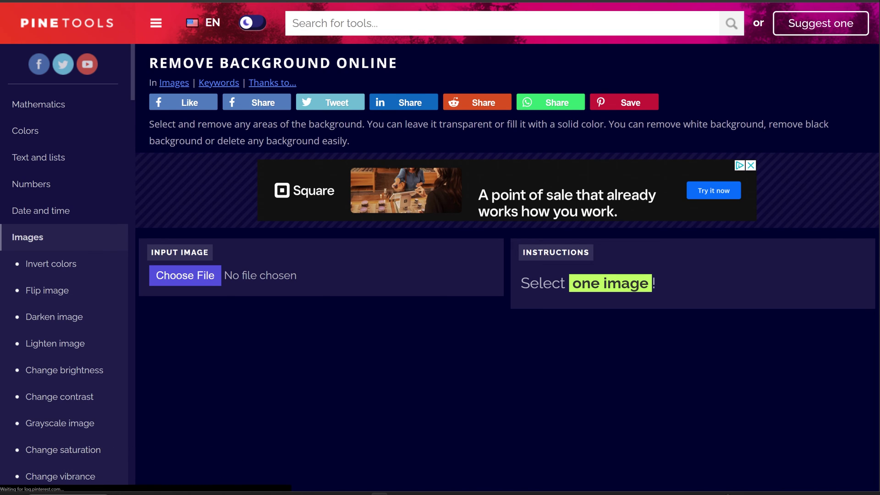
Load the cat image into PineTools and remove its teal background
drag(183, 196, 206, 275)
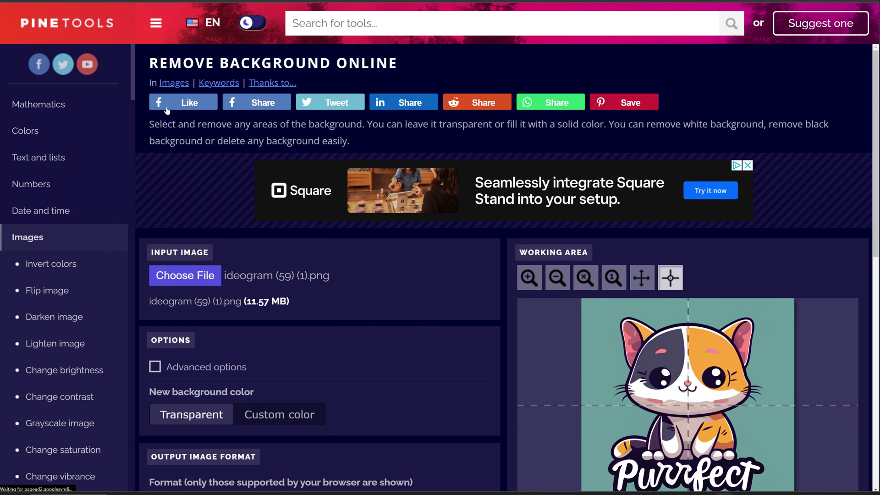
scroll(344, 206, down, 3)
scroll(412, 171, down, 2)
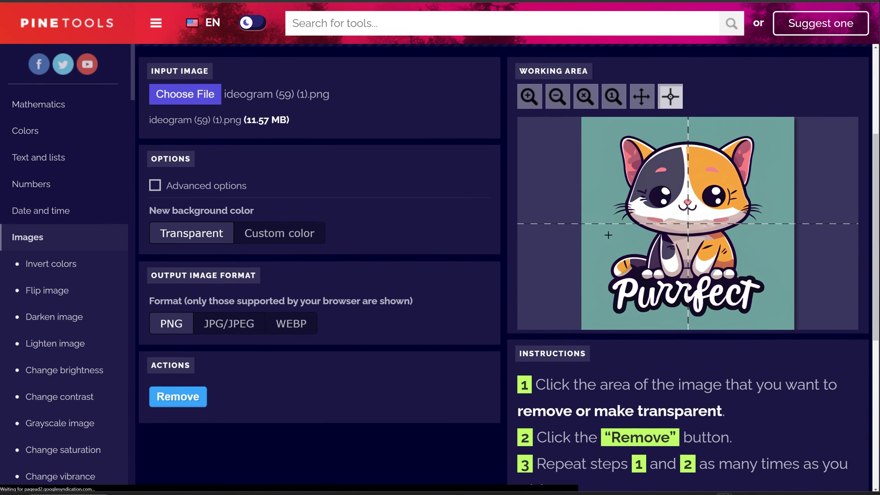
click(608, 234)
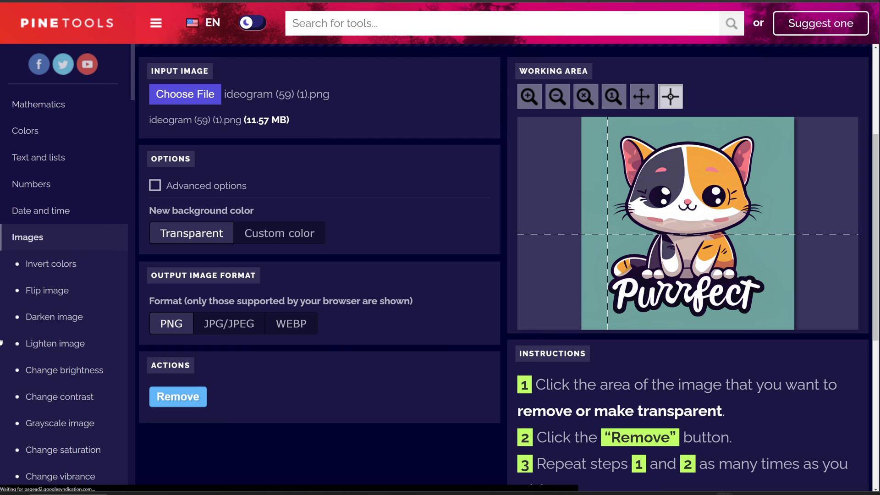
click(178, 396)
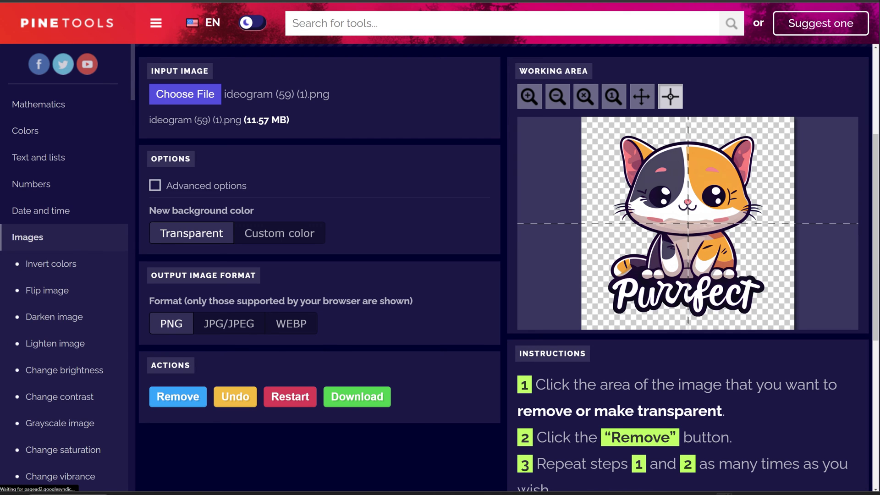
Download the transparent PNG and inspect its enlarged whisker edges
click(357, 396)
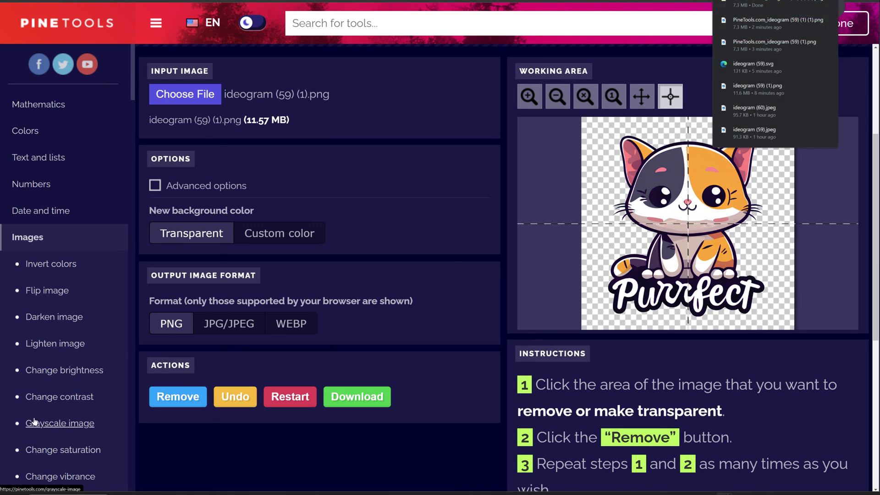
click(778, 21)
scroll(441, 248, up, 3)
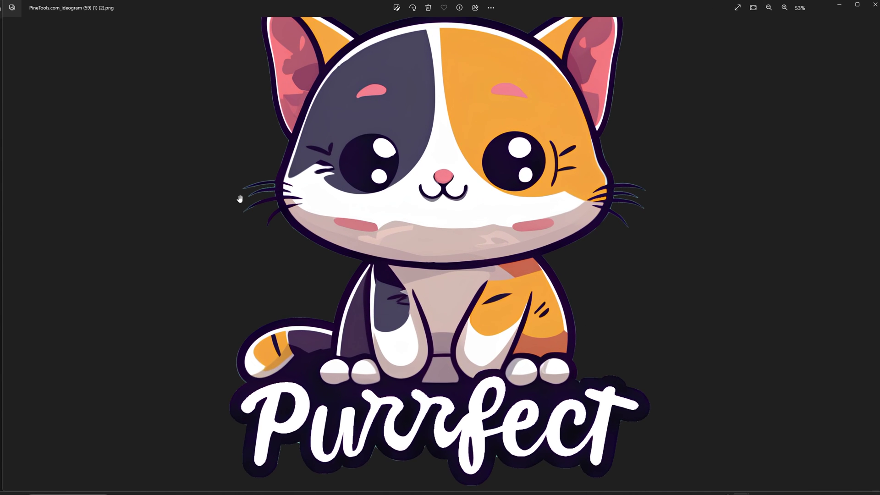
scroll(440, 247, up, 3)
scroll(190, 204, up, 3)
scroll(172, 221, up, 3)
scroll(154, 239, up, 2)
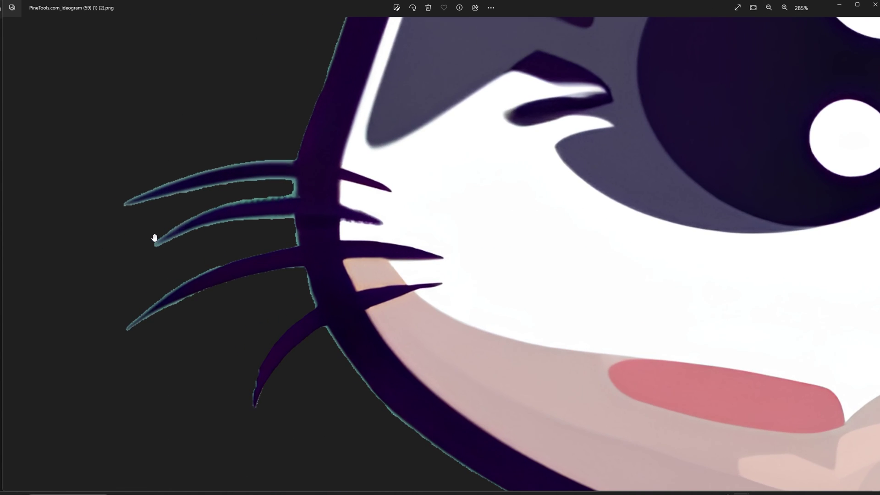
mouse_move(431, 360)
mouse_down()
mouse_move(399, 227)
mouse_move(459, 86)
mouse_up()
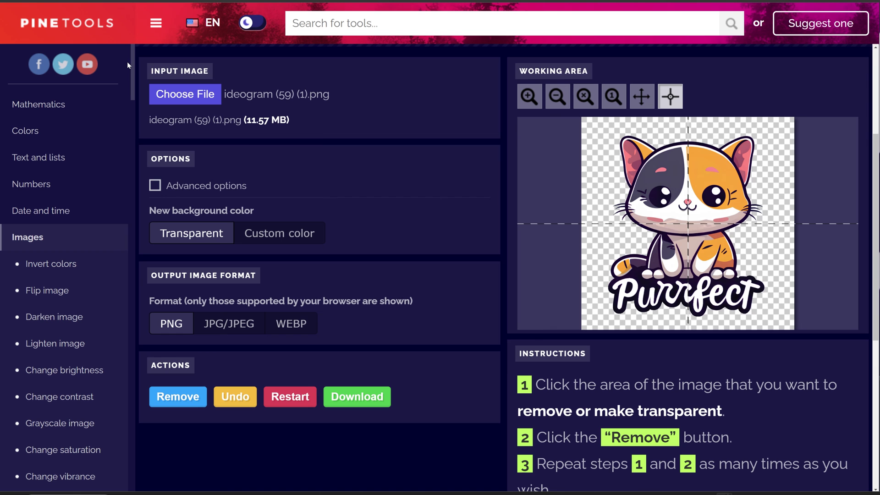
Restart from the original teal image, enable advanced options, and zoom in to check edges
click(290, 396)
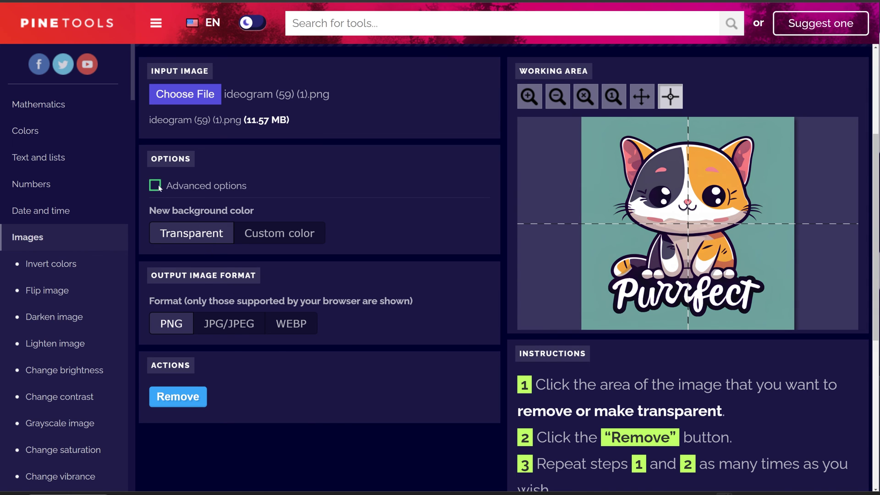
click(156, 186)
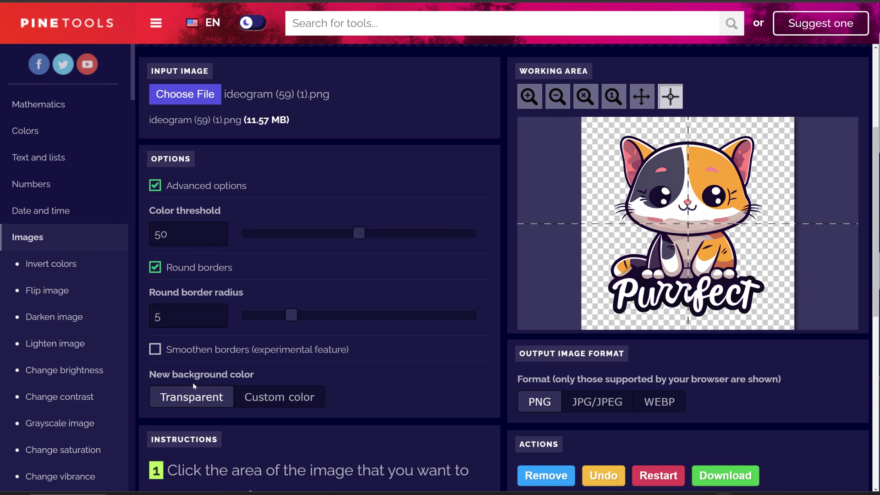
click(529, 96)
click(660, 234)
click(647, 275)
click(634, 315)
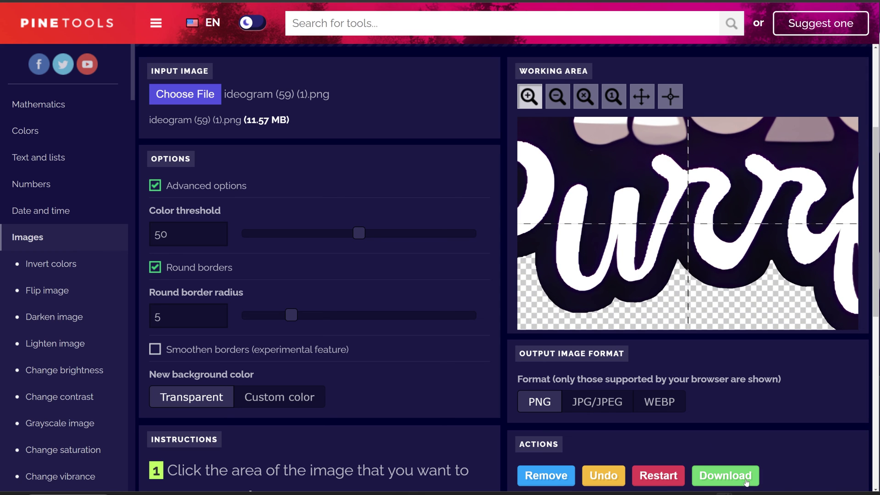
Download the refined transparent PNG and inspect the enlarged Purrfect lettering
click(726, 475)
click(763, 28)
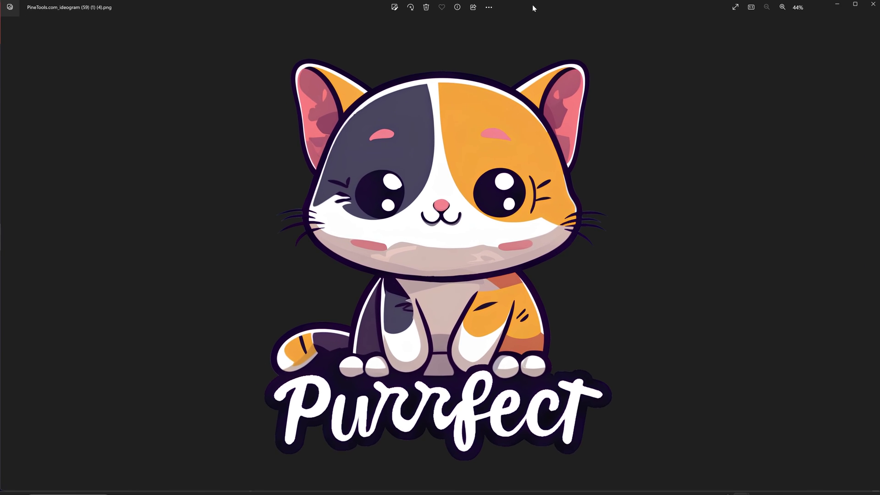
scroll(584, 326, up, 2)
scroll(385, 449, up, 2)
scroll(386, 448, up, 2)
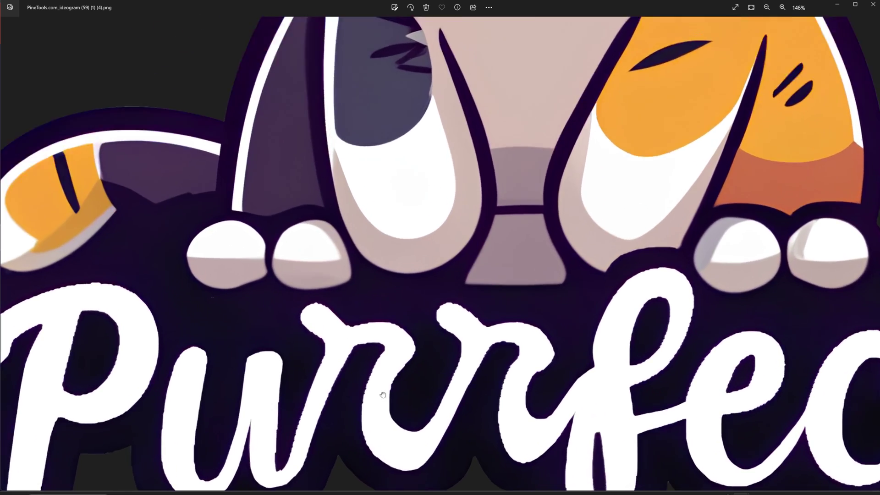
drag(385, 413, 413, 234)
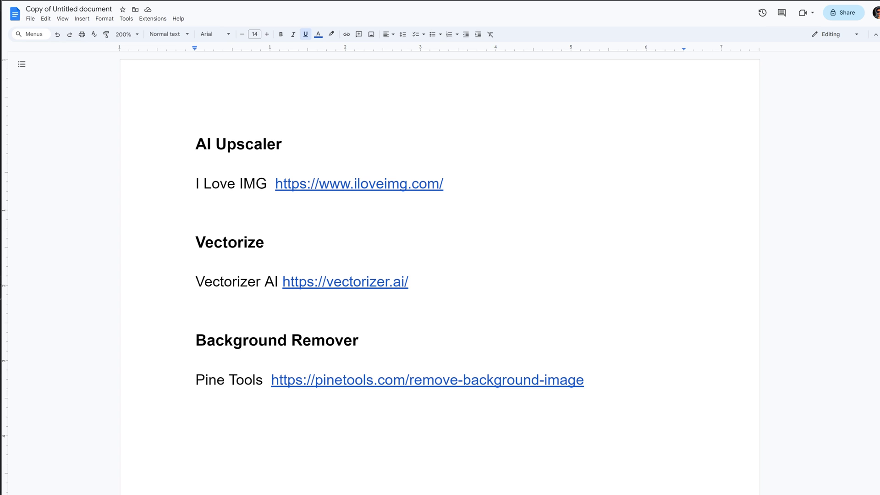
scroll(440, 275, down, 1)
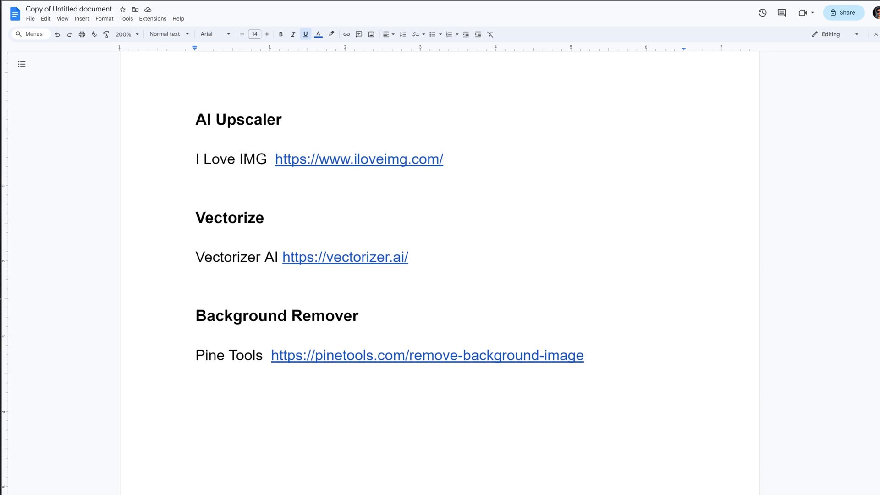